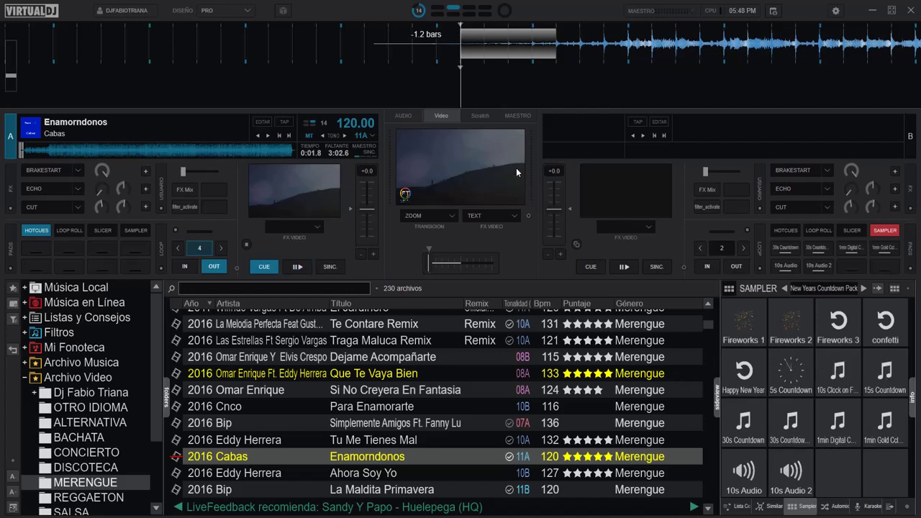
# Step: Switch back to VirtualDJ and look at the Ampliaciones section of the settings, then close it
pyautogui.press('space')
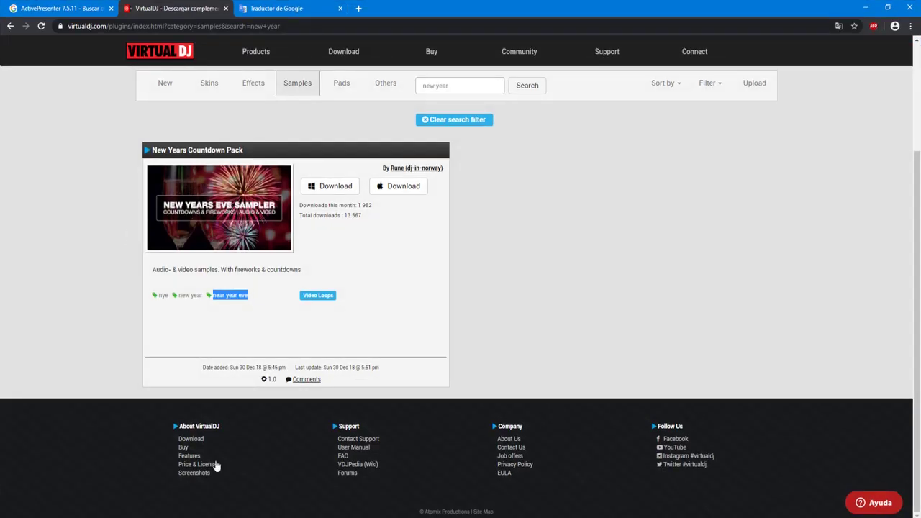
pyautogui.hotkey('alt', 'Tab')
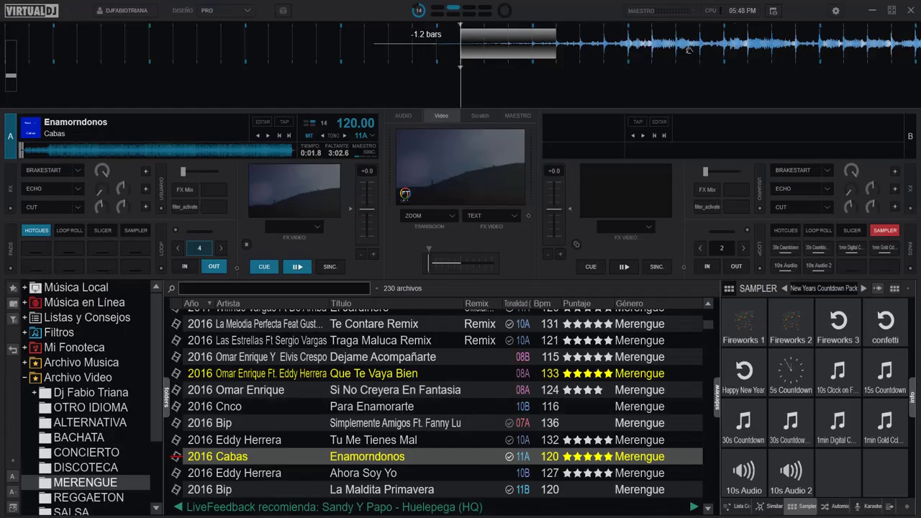
pyautogui.click(836, 11)
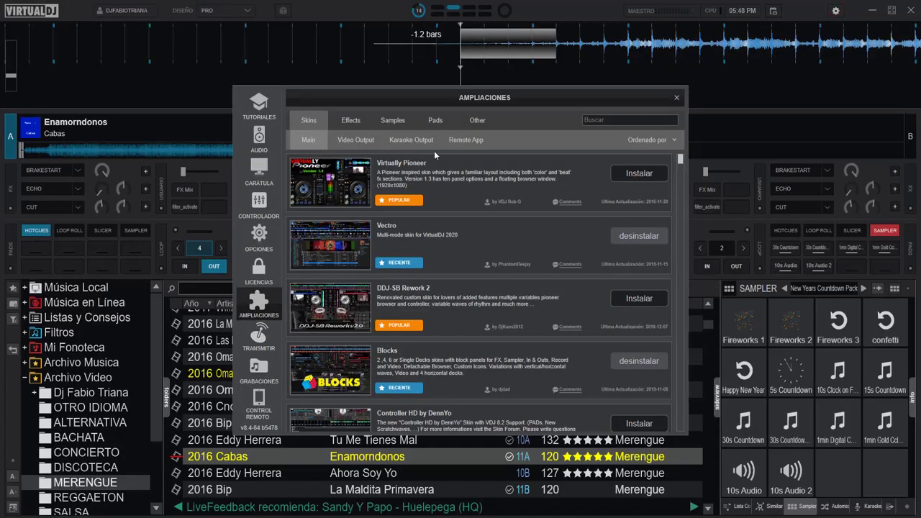
pyautogui.click(676, 99)
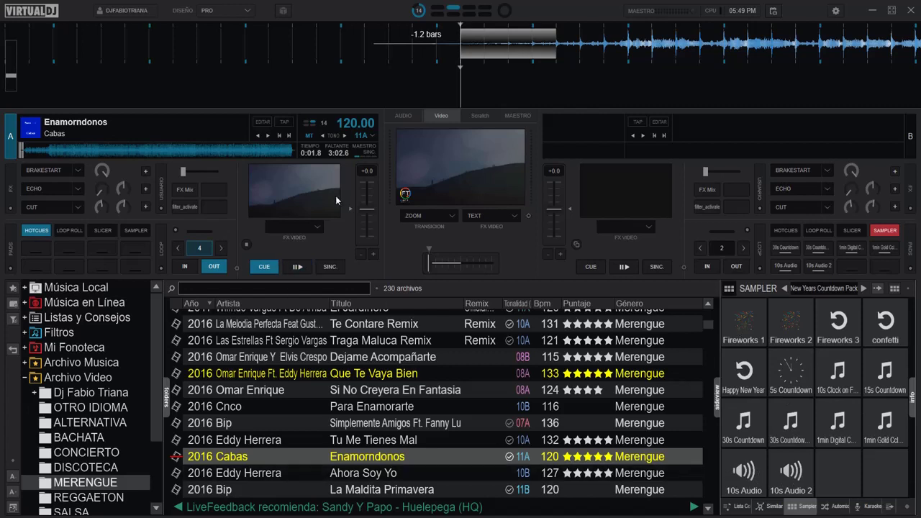
# Step: Start playback on deck A, lower its gain to about -8 and return the mixer to its video view
pyautogui.click(299, 267)
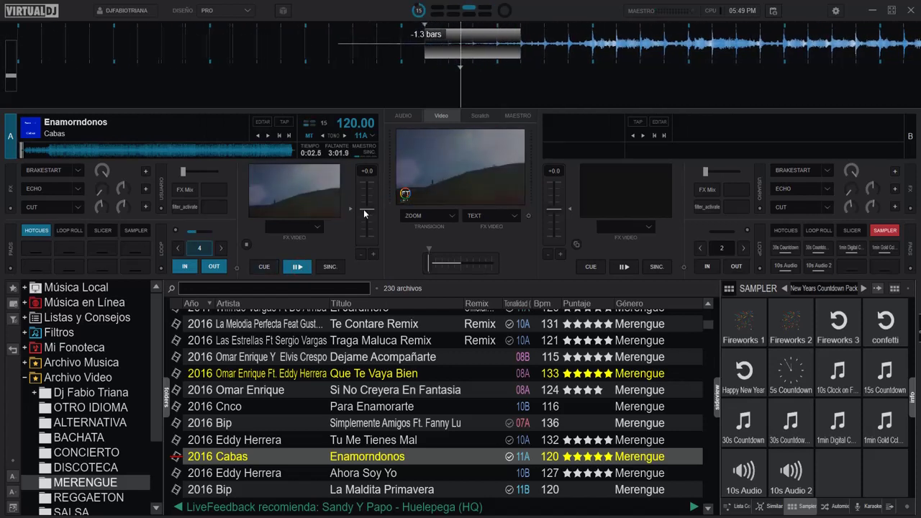
pyautogui.click(407, 115)
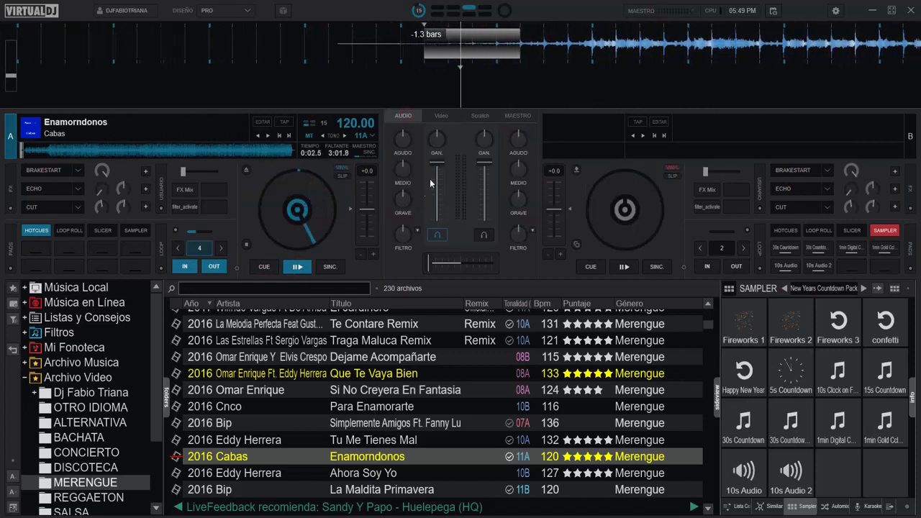
pyautogui.moveTo(436, 142); pyautogui.dragTo(434, 161)
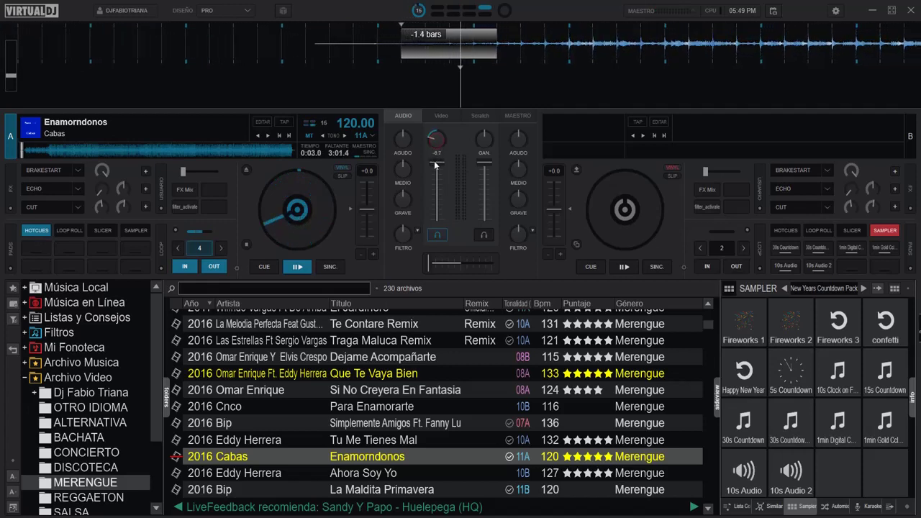
pyautogui.click(441, 115)
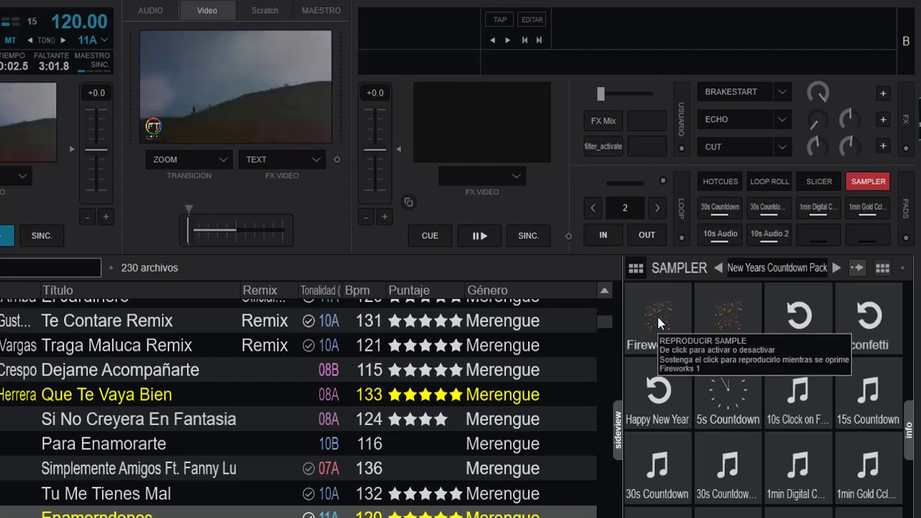
# Step: Preview the Fireworks 1, Fireworks 2 and Fireworks 3 samples over the deck video, stopping each one
pyautogui.click(658, 317)
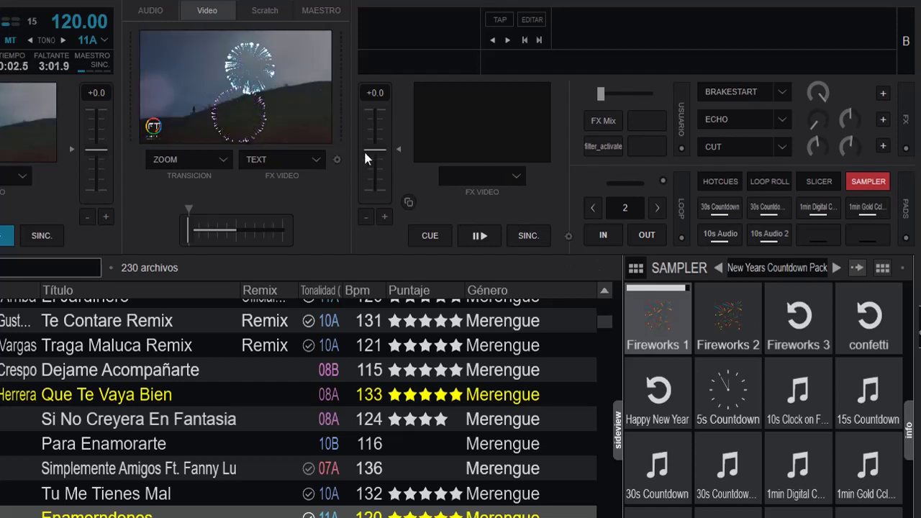
pyautogui.click(700, 314)
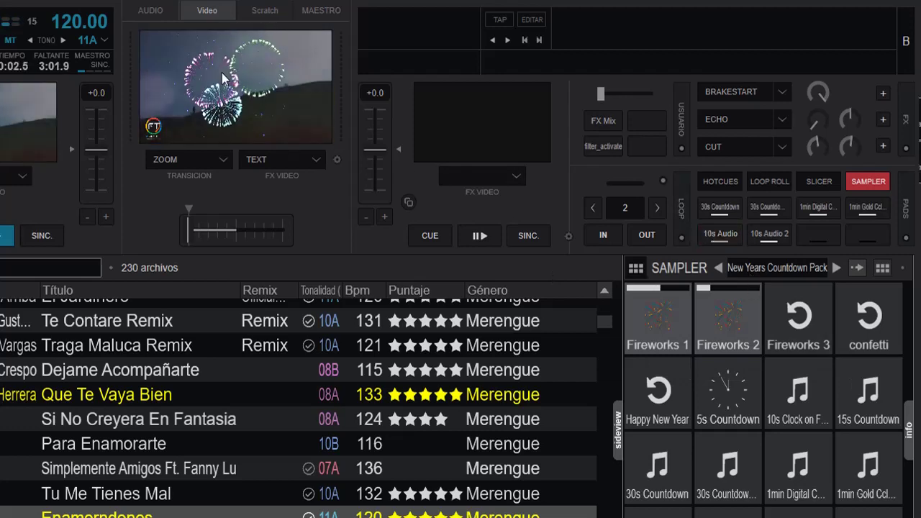
pyautogui.click(650, 319)
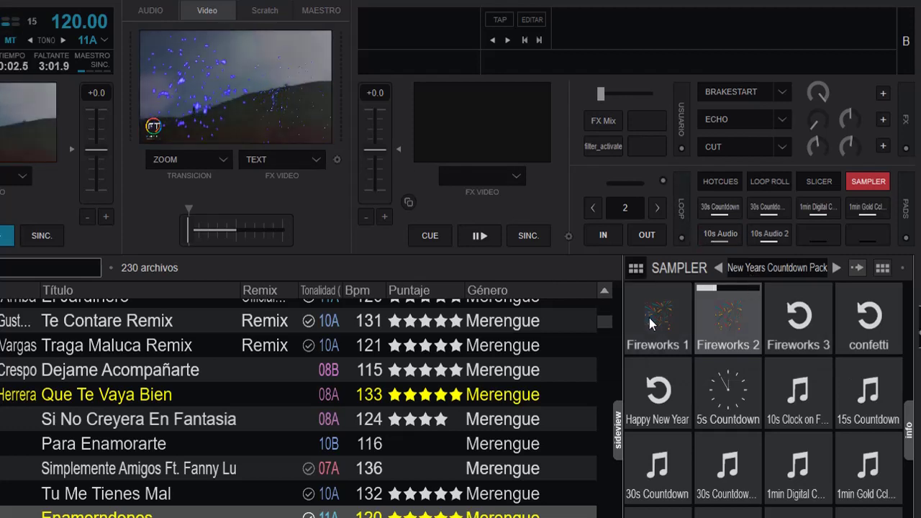
pyautogui.click(731, 318)
pyautogui.click(799, 321)
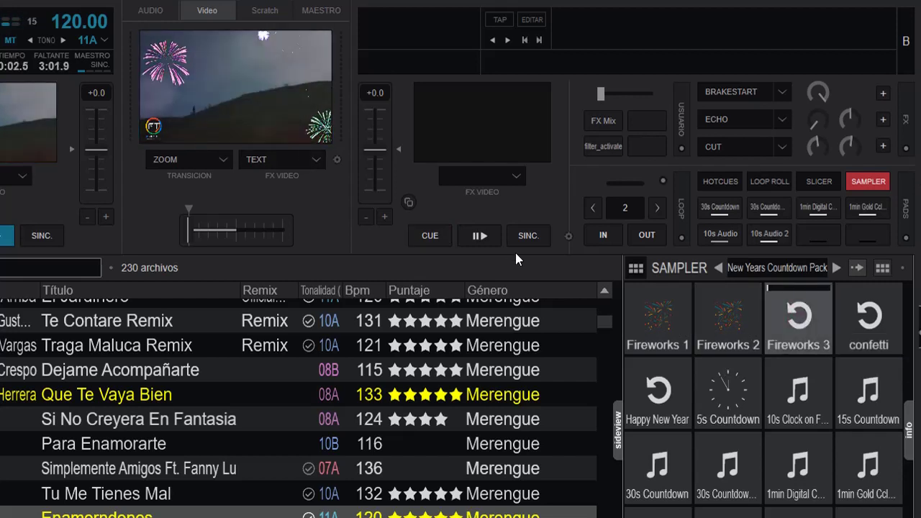
pyautogui.click(800, 319)
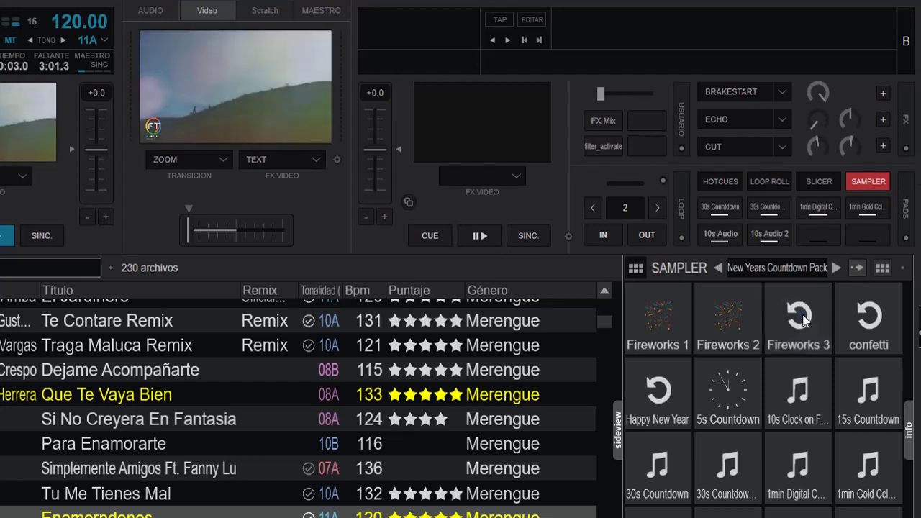
# Step: Preview the confetti and Happy New Year samples over the deck video, stopping each one
pyautogui.click(858, 312)
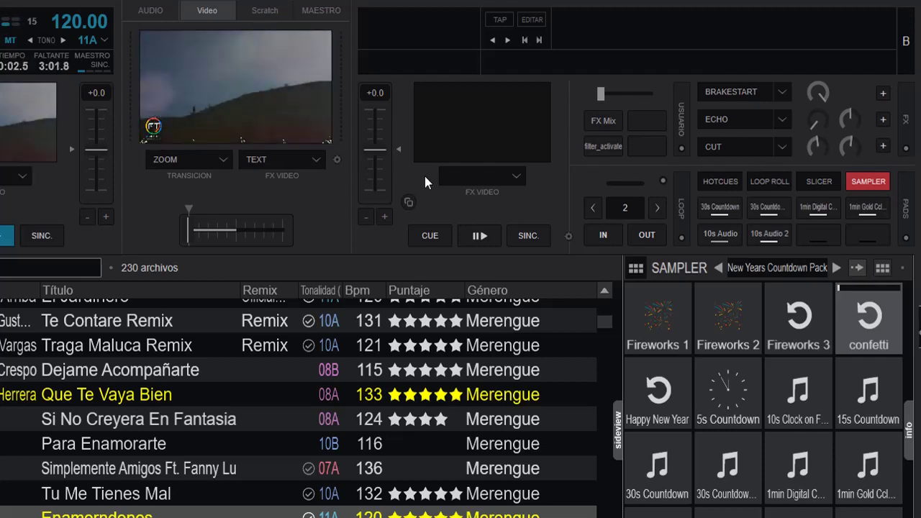
pyautogui.click(866, 333)
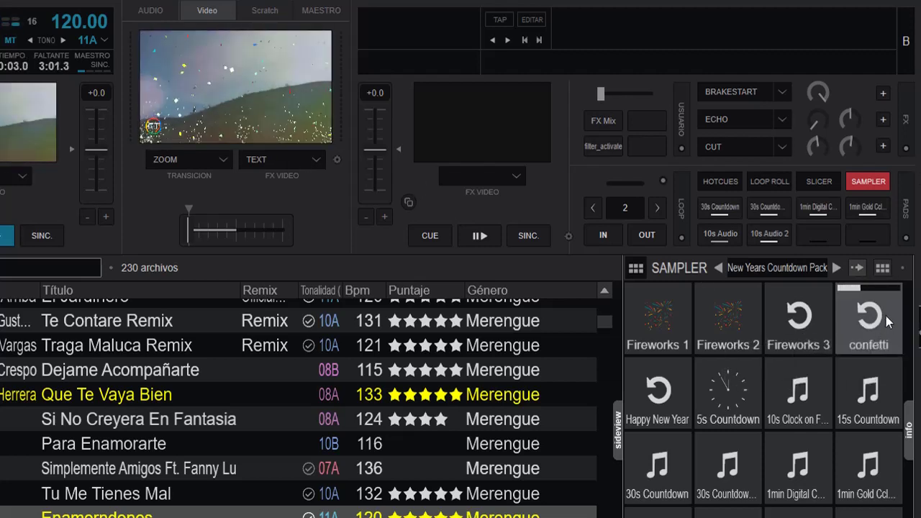
pyautogui.click(653, 394)
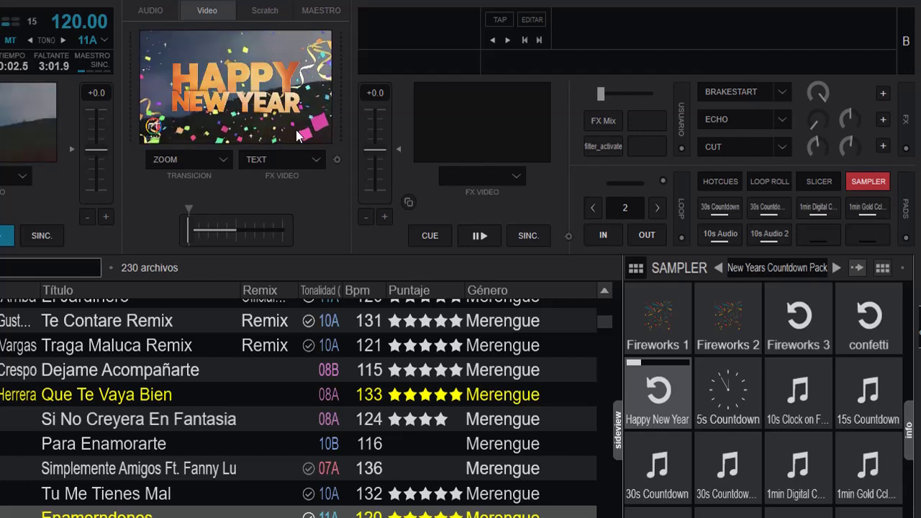
pyautogui.click(661, 390)
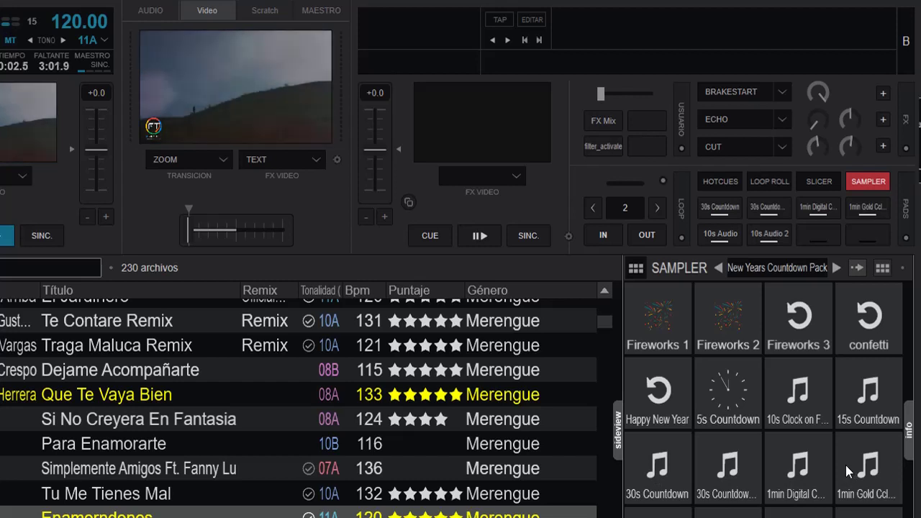
# Step: Play the 5s Countdown, 10s Clock and 15s Countdown samples to preview them over the video
pyautogui.click(730, 395)
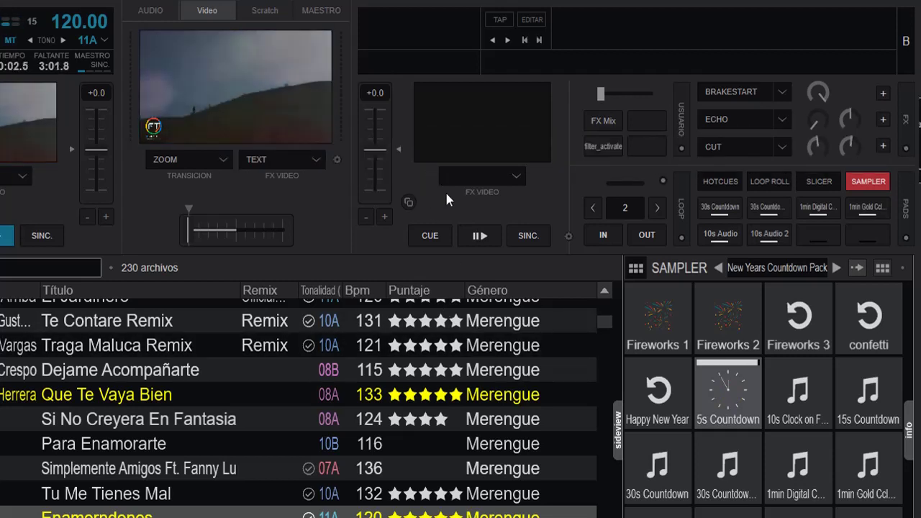
pyautogui.click(801, 399)
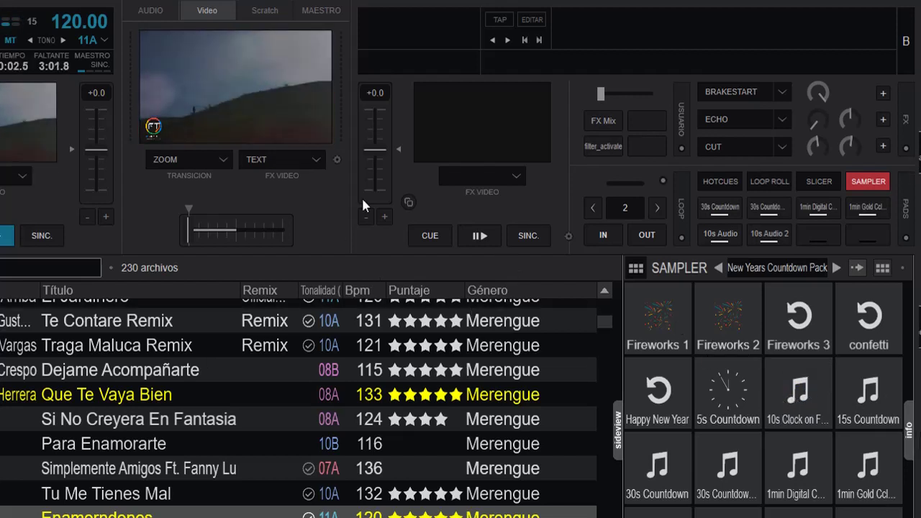
pyautogui.click(860, 402)
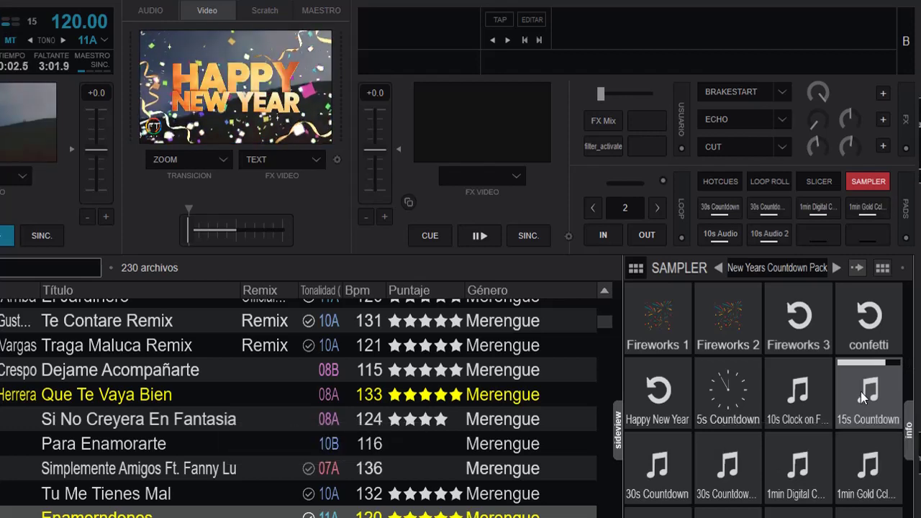
# Step: Preview both 30s Countdown samples, stopping each one after a few seconds
pyautogui.click(657, 473)
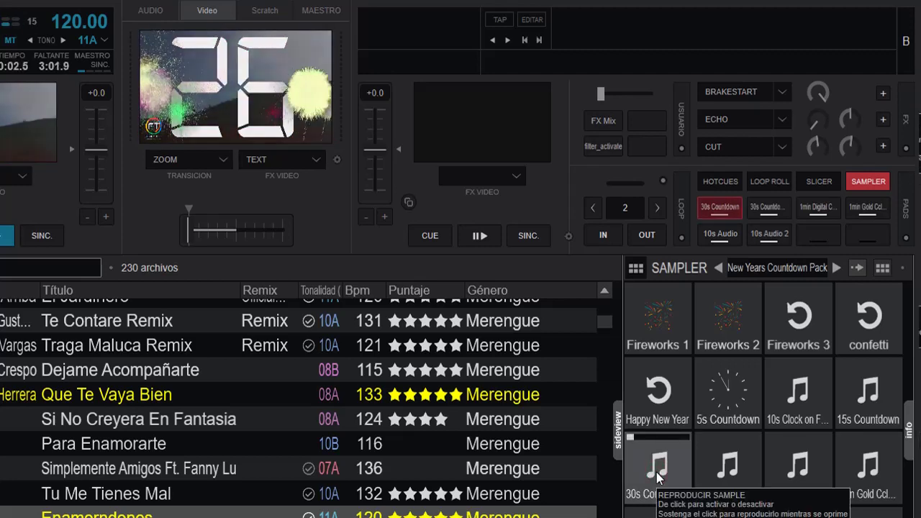
pyautogui.click(657, 473)
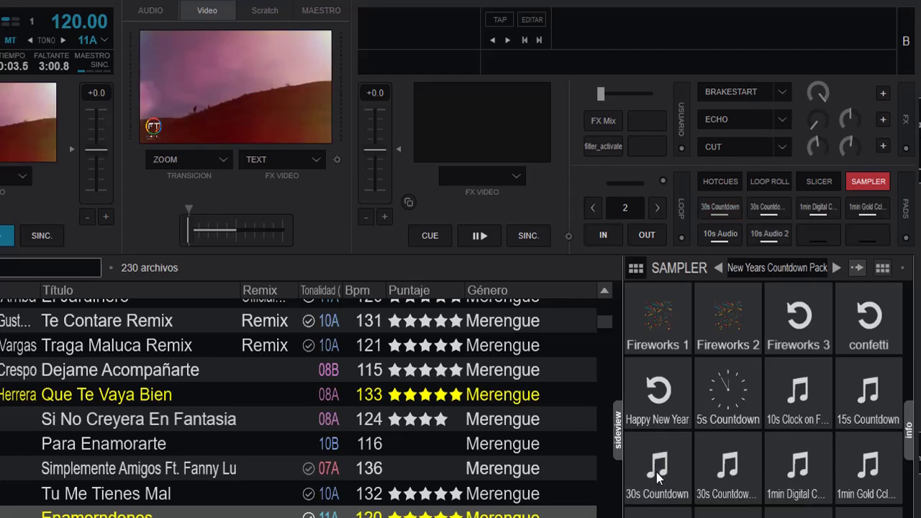
pyautogui.click(726, 475)
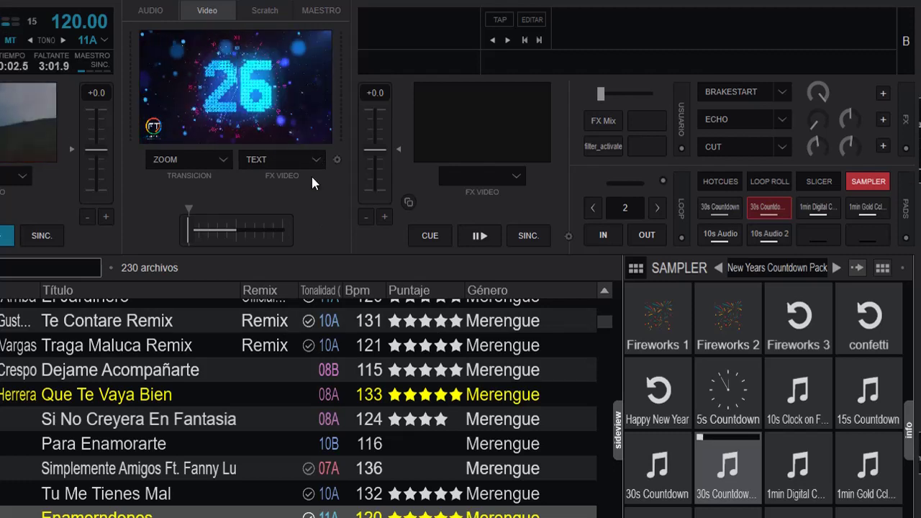
pyautogui.click(738, 465)
# Step: Preview the 1min Digital and 1min Gold countdown samples over the video, ending with playback stopped
pyautogui.click(805, 477)
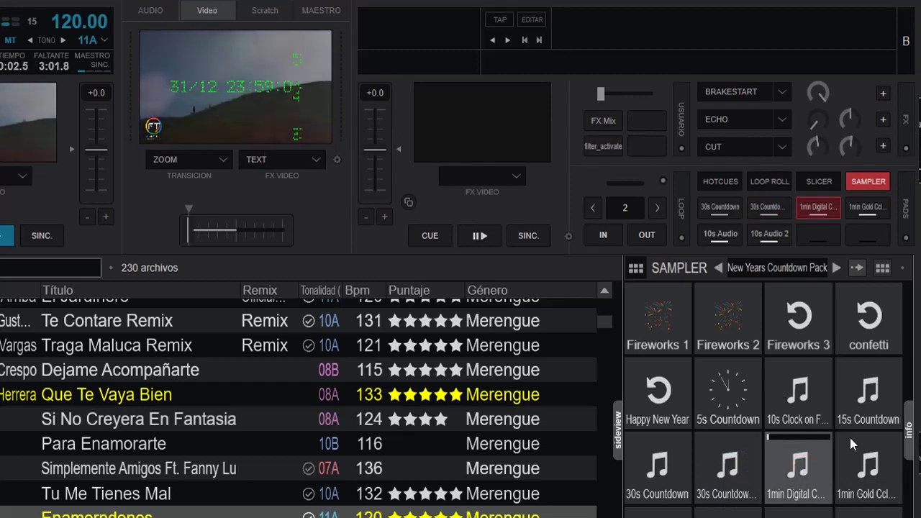
pyautogui.click(877, 472)
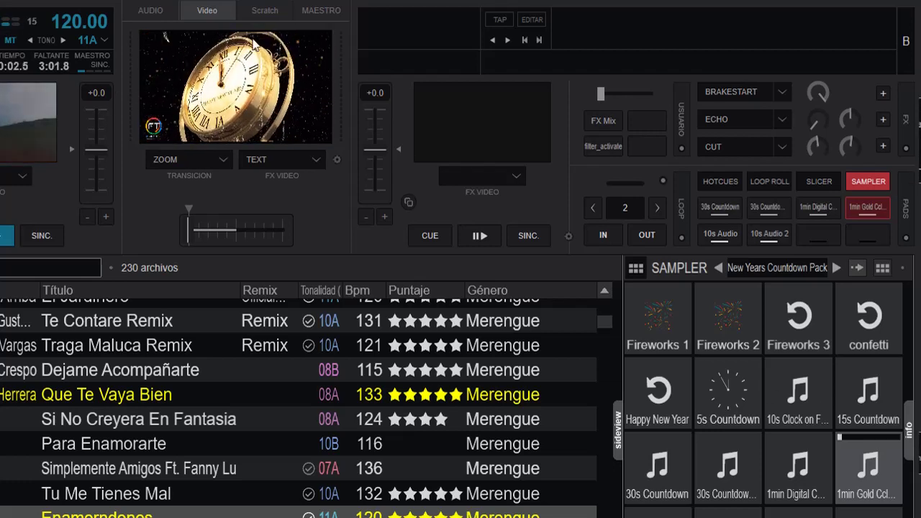
pyautogui.click(428, 238)
pyautogui.click(863, 475)
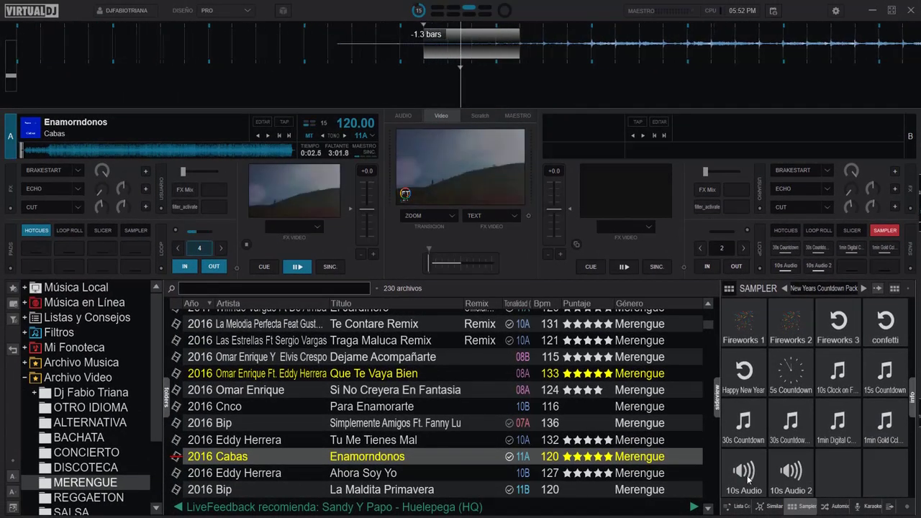
# Step: Preview the audio-only samples 10s Audio and 10s Audio 2, stopping the last one
pyautogui.click(748, 480)
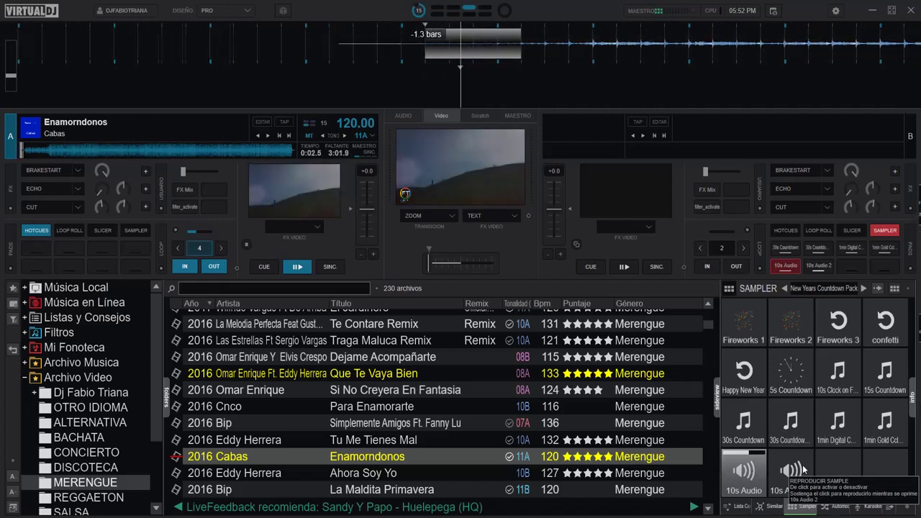
pyautogui.click(747, 471)
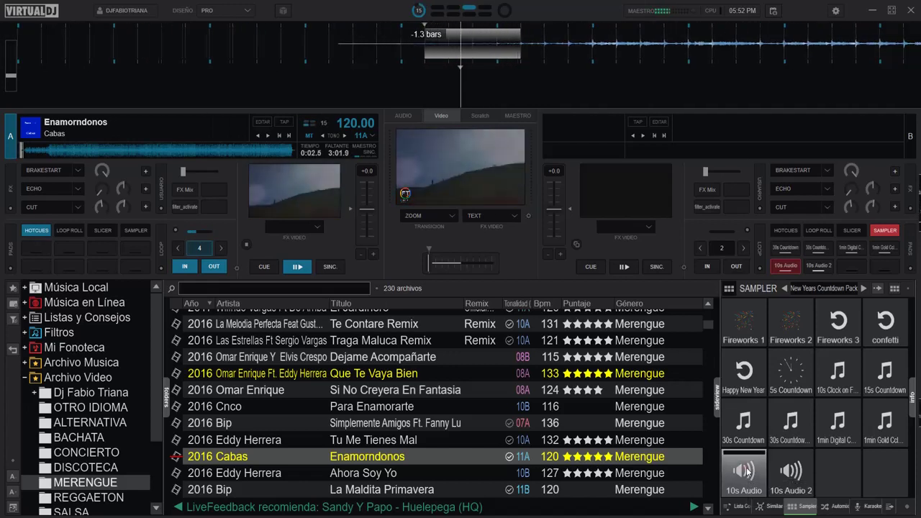
pyautogui.click(794, 472)
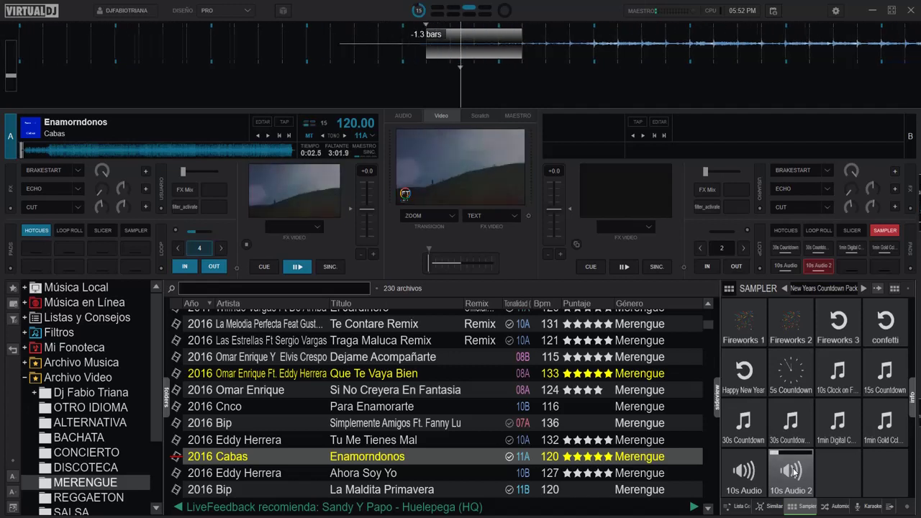
pyautogui.click(794, 471)
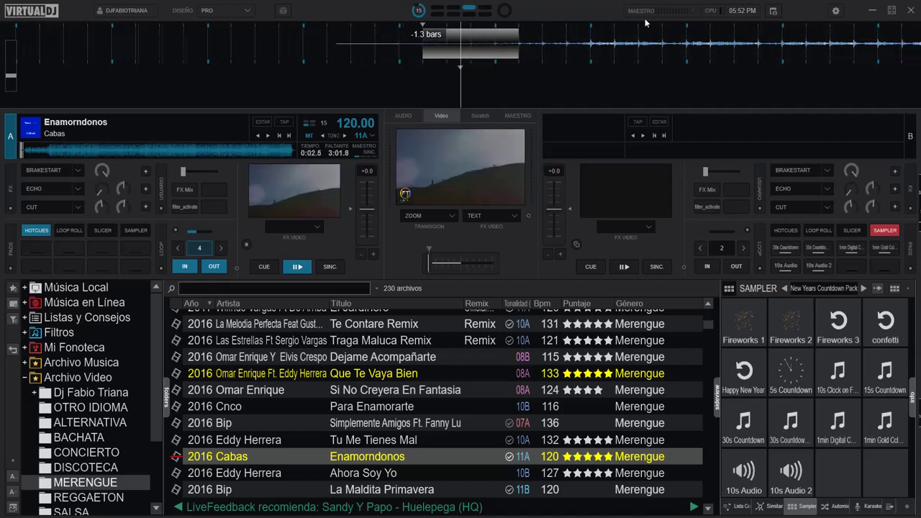
# Step: Open the event scheduler and add a new event with the action "Reproducir pautas (samples)"
pyautogui.click(773, 11)
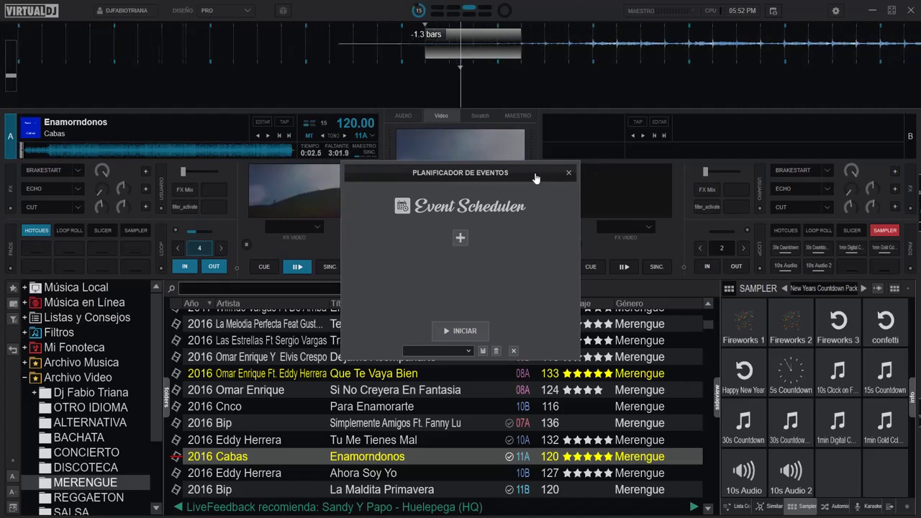
pyautogui.moveTo(542, 178); pyautogui.dragTo(519, 138)
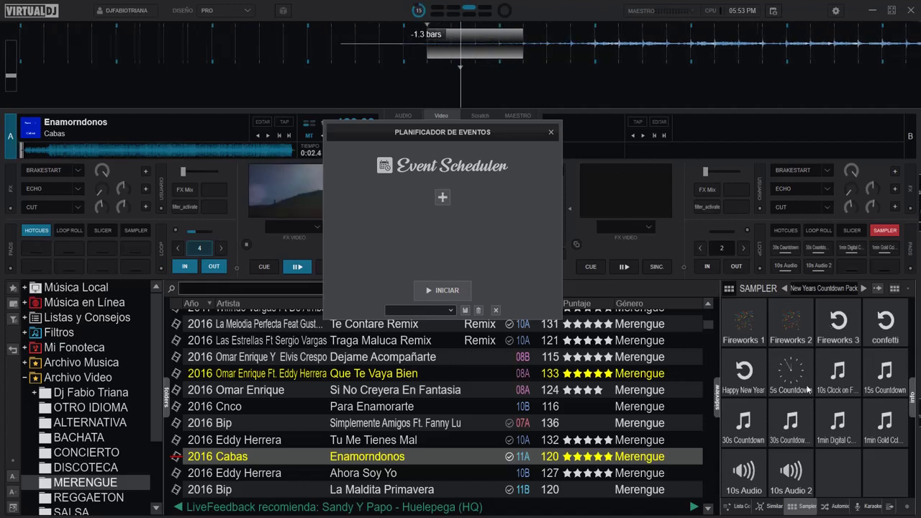
pyautogui.click(443, 197)
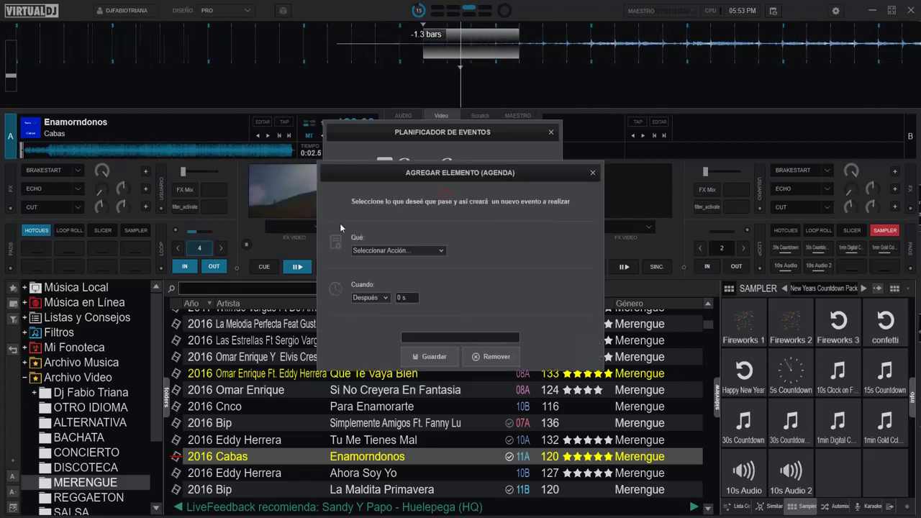
pyautogui.click(402, 251)
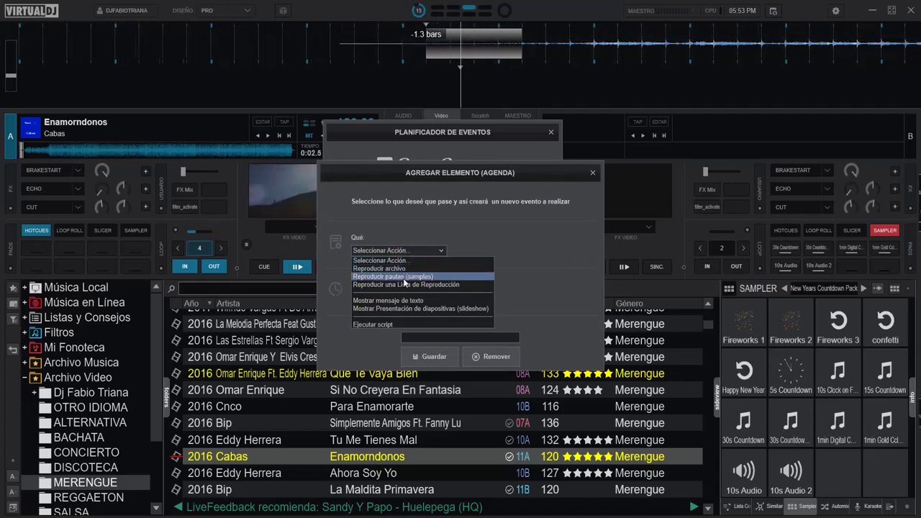
pyautogui.click(406, 277)
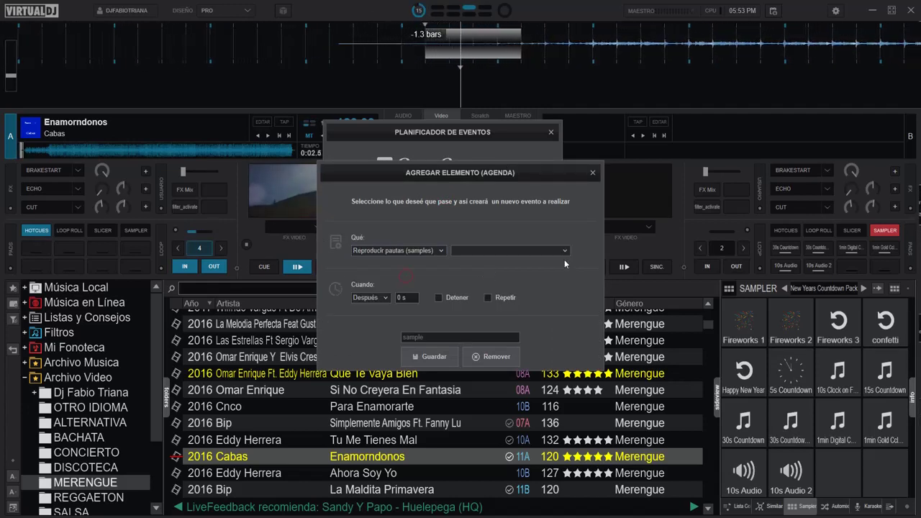
# Step: Set the event to play the 1min Digital Countdown sample with the timing option At, and close the event scheduler without saving it
pyautogui.click(527, 251)
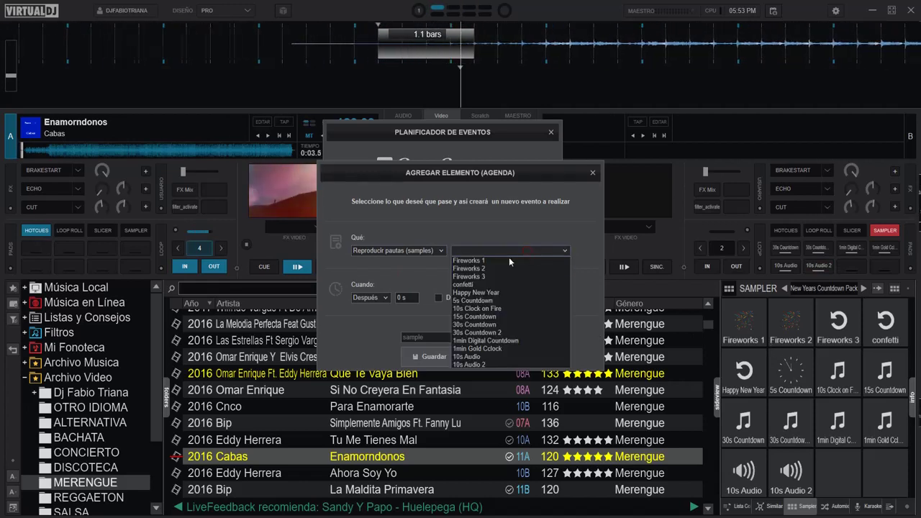
pyautogui.click(508, 342)
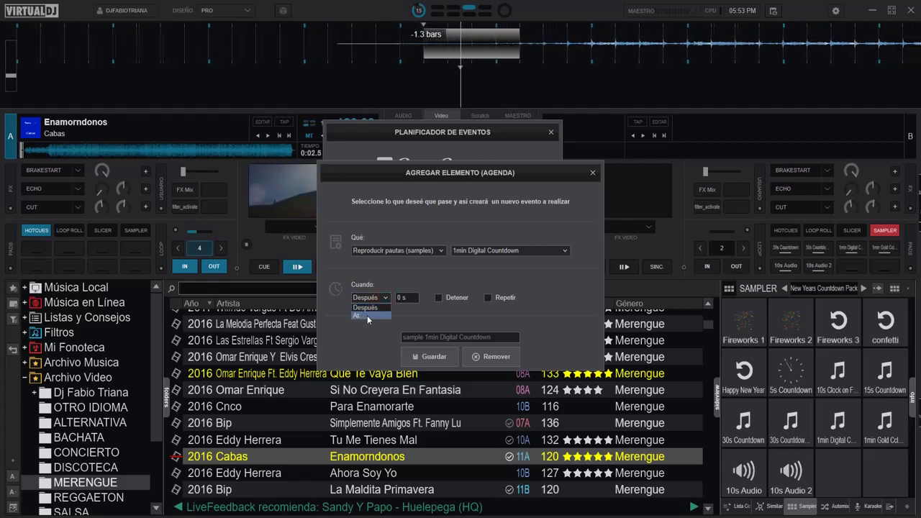
pyautogui.click(367, 315)
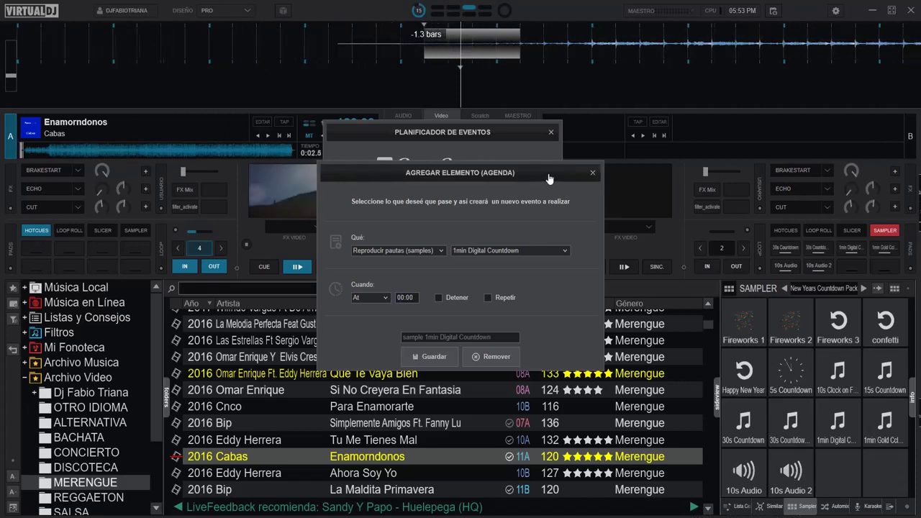
pyautogui.click(592, 173)
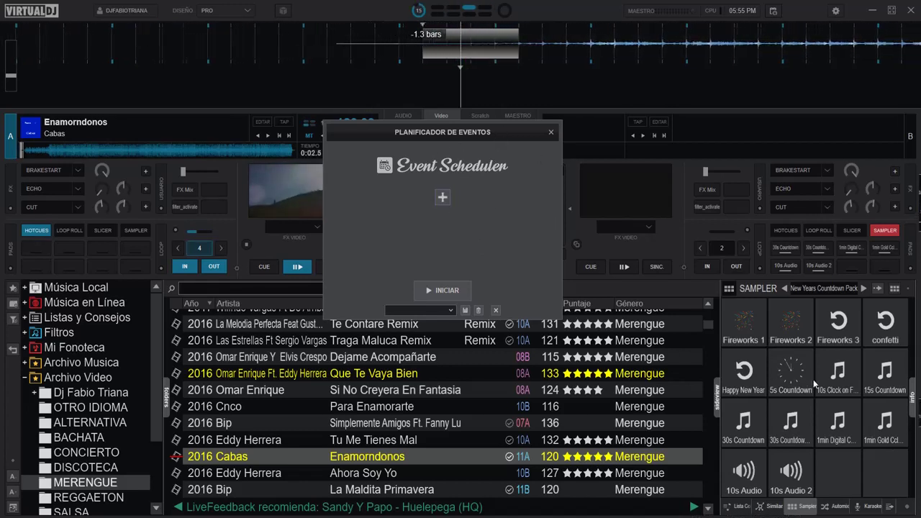
pyautogui.click(550, 134)
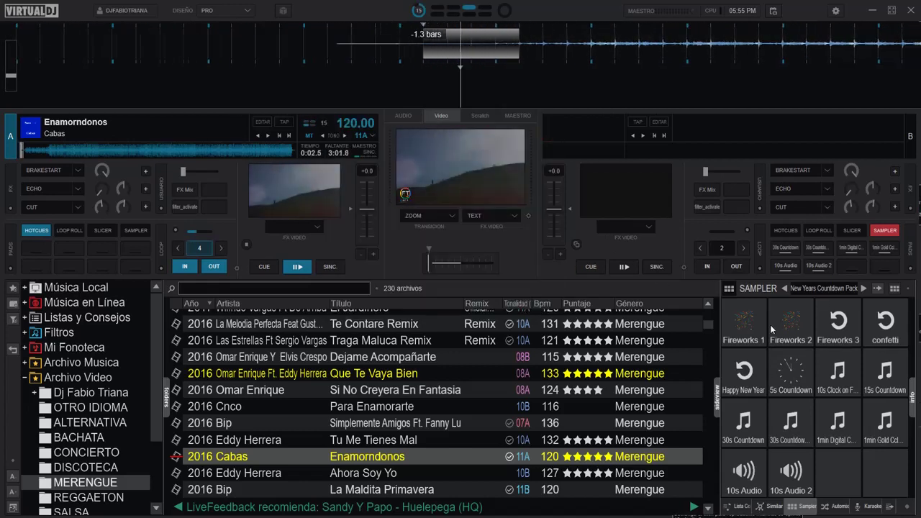
# Step: Preview the Fireworks 1, Fireworks 2 and confetti samples over the playing video
pyautogui.click(746, 321)
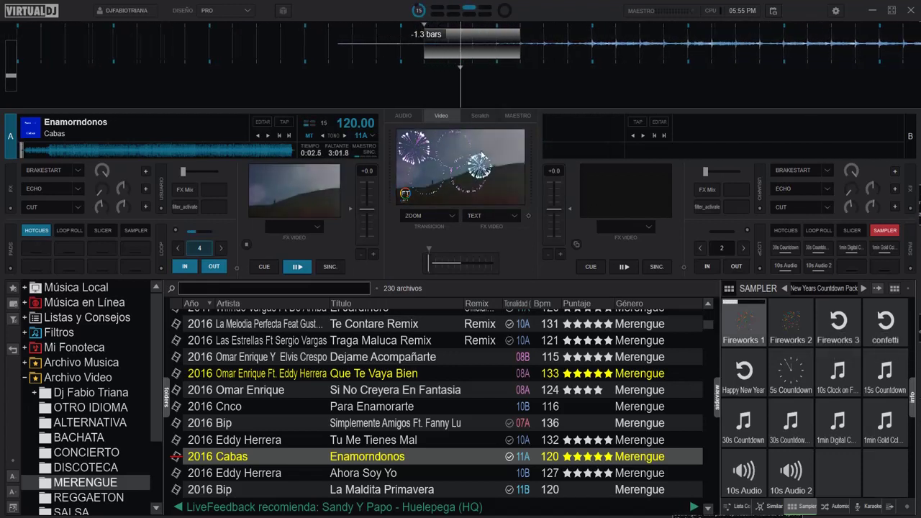
pyautogui.click(799, 316)
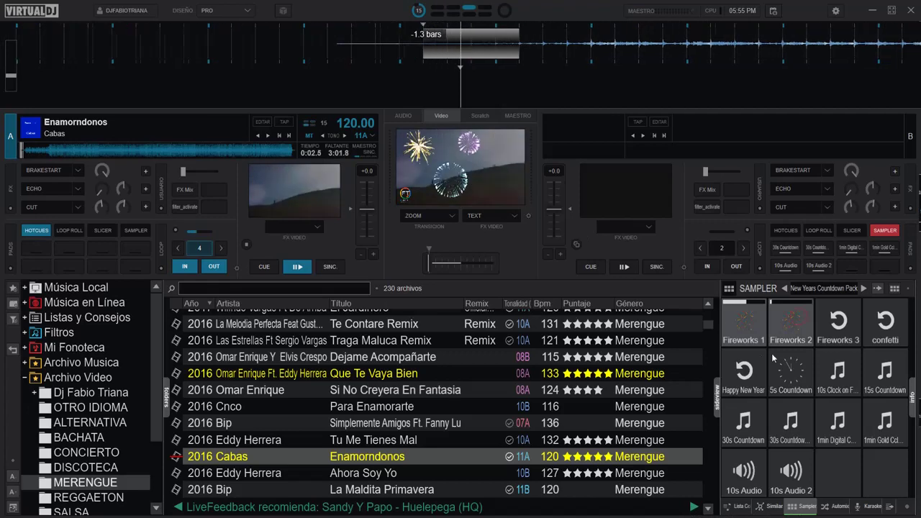
pyautogui.click(887, 324)
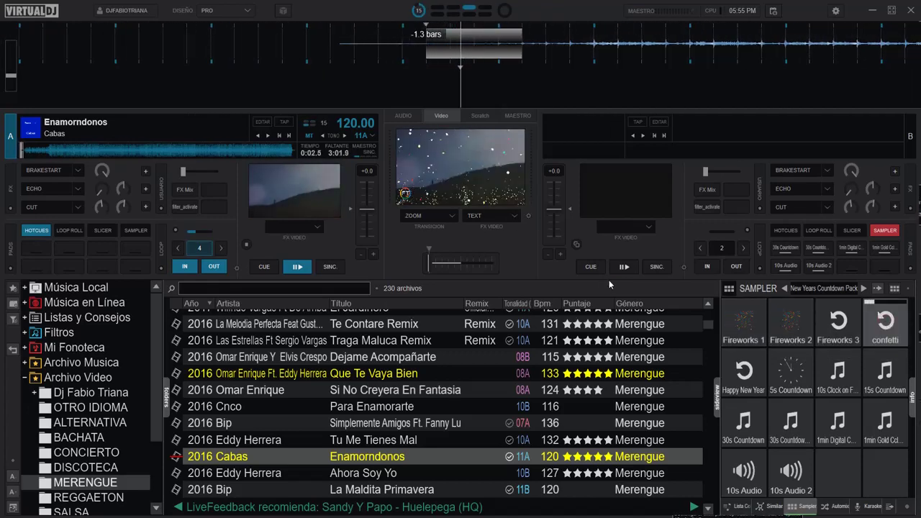